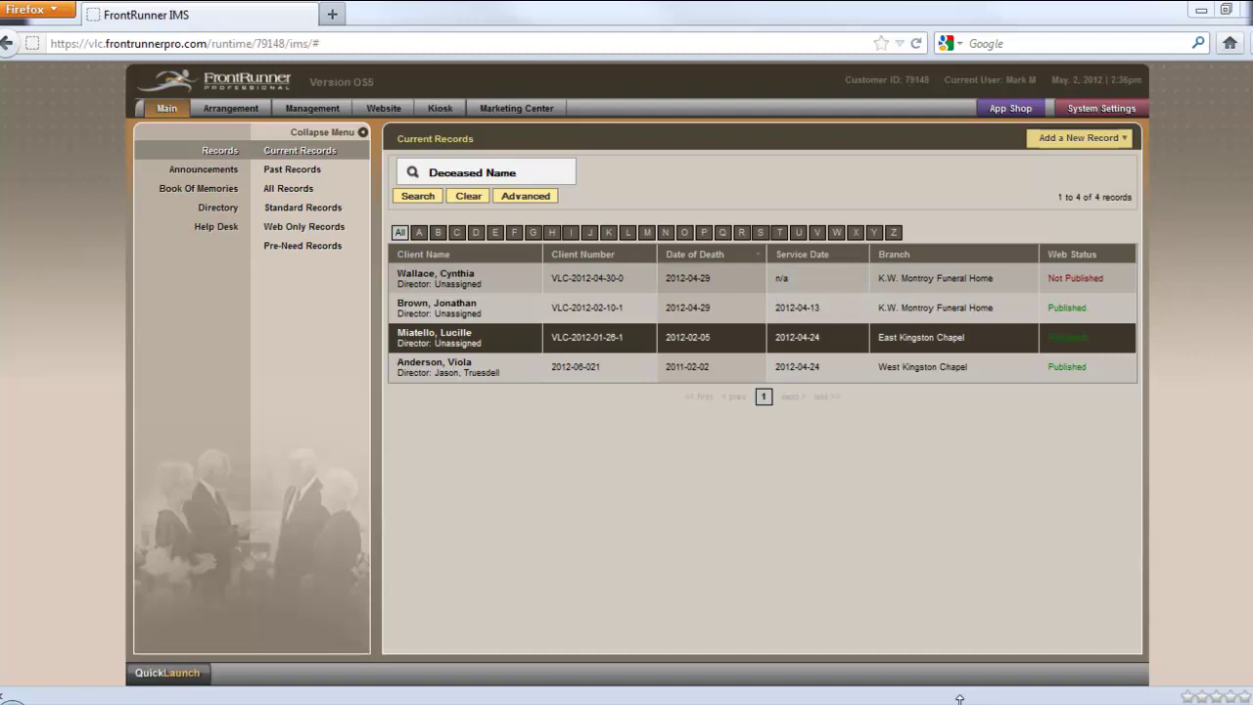
Enter the MyASD client number and client password in the System Settings MyASD registration form
click(1081, 114)
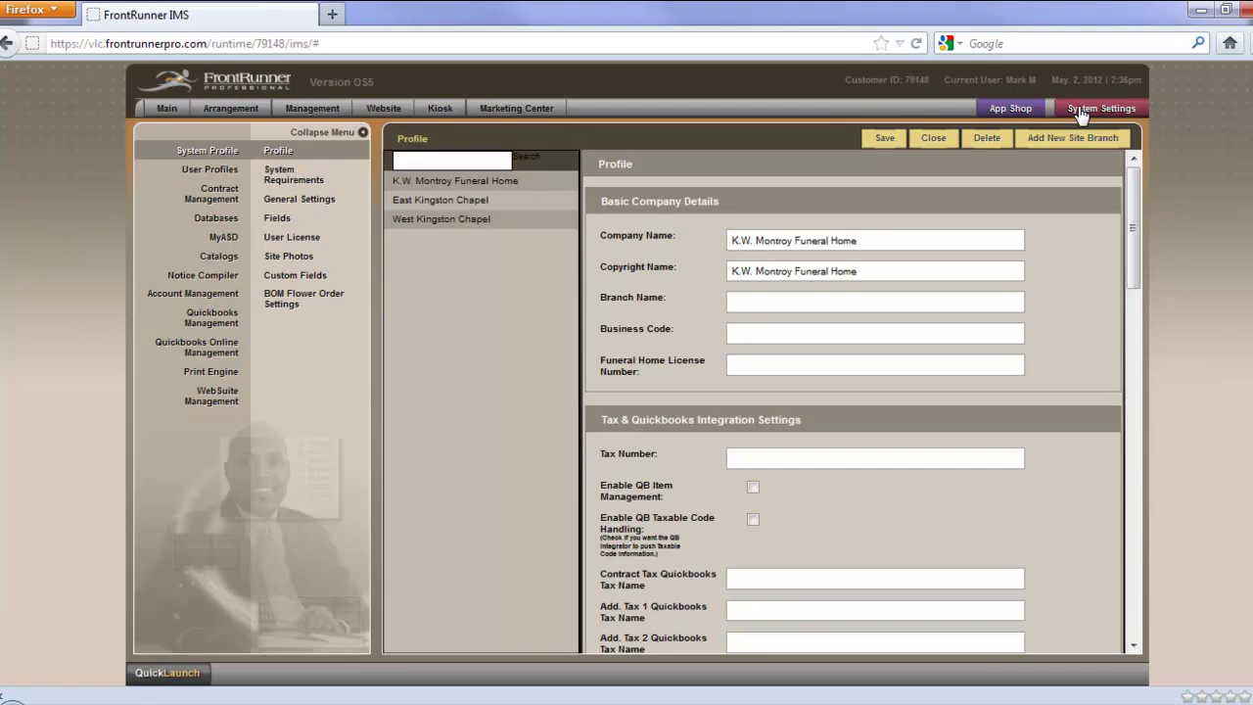
click(222, 239)
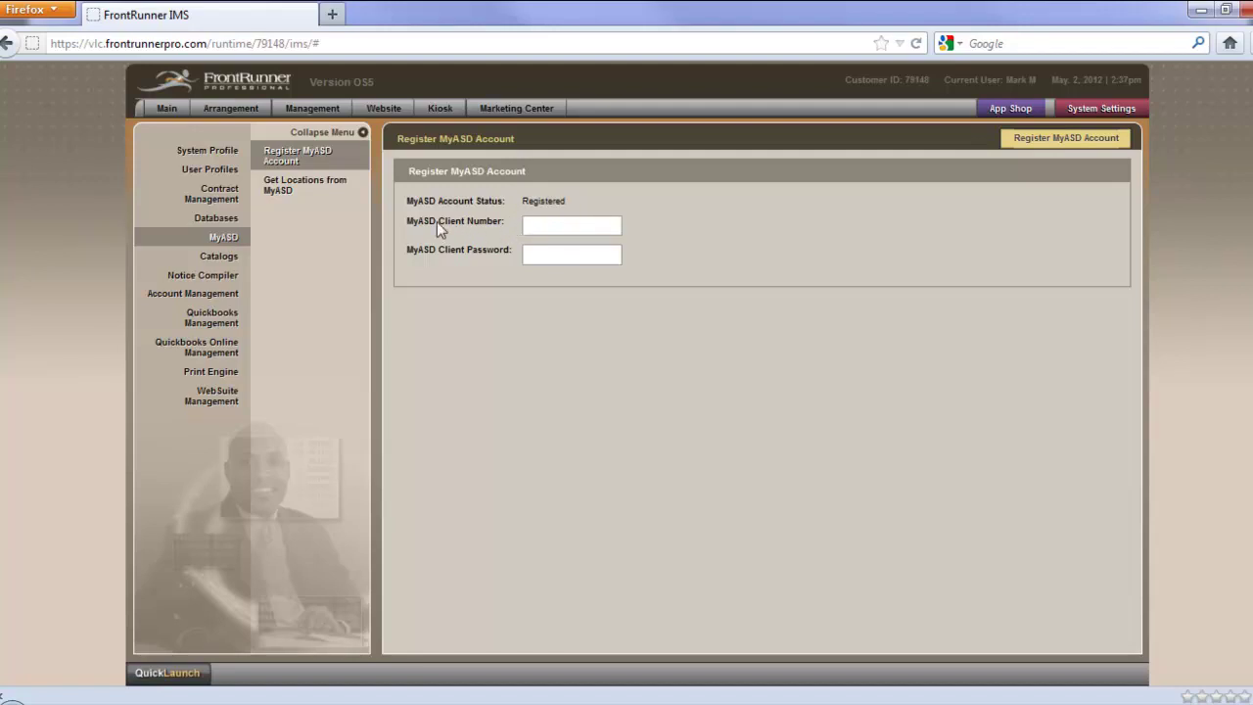
click(546, 230)
click(570, 257)
Register the MyASD account and acknowledge the success alert
click(1046, 147)
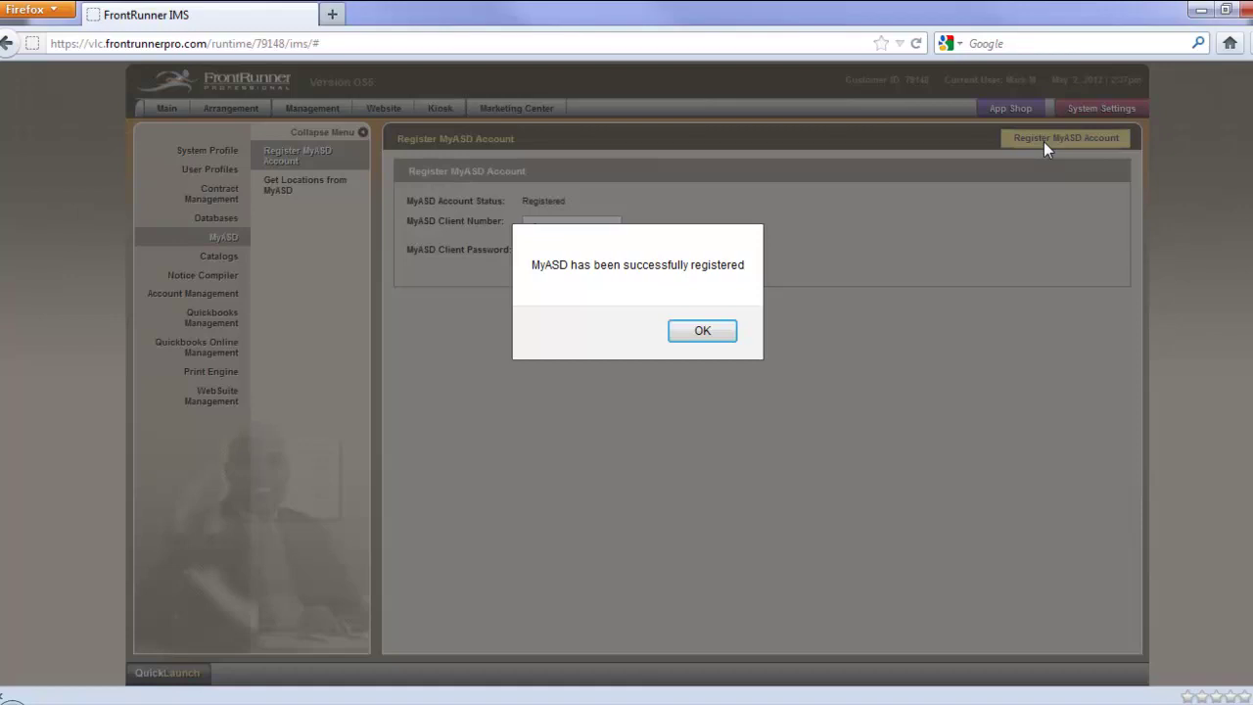
click(722, 335)
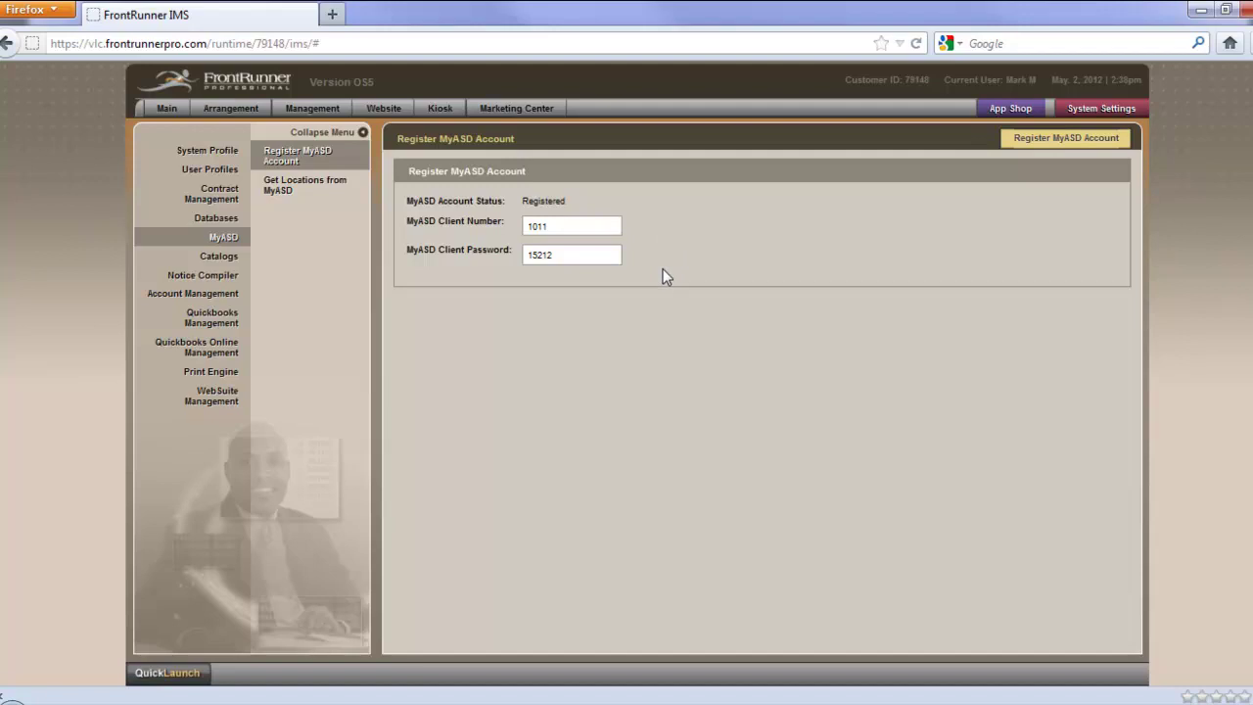
Download the MyASD locations, adding Matthews International (IMS) in Pittsburgh, and acknowledge the confirmation
click(316, 192)
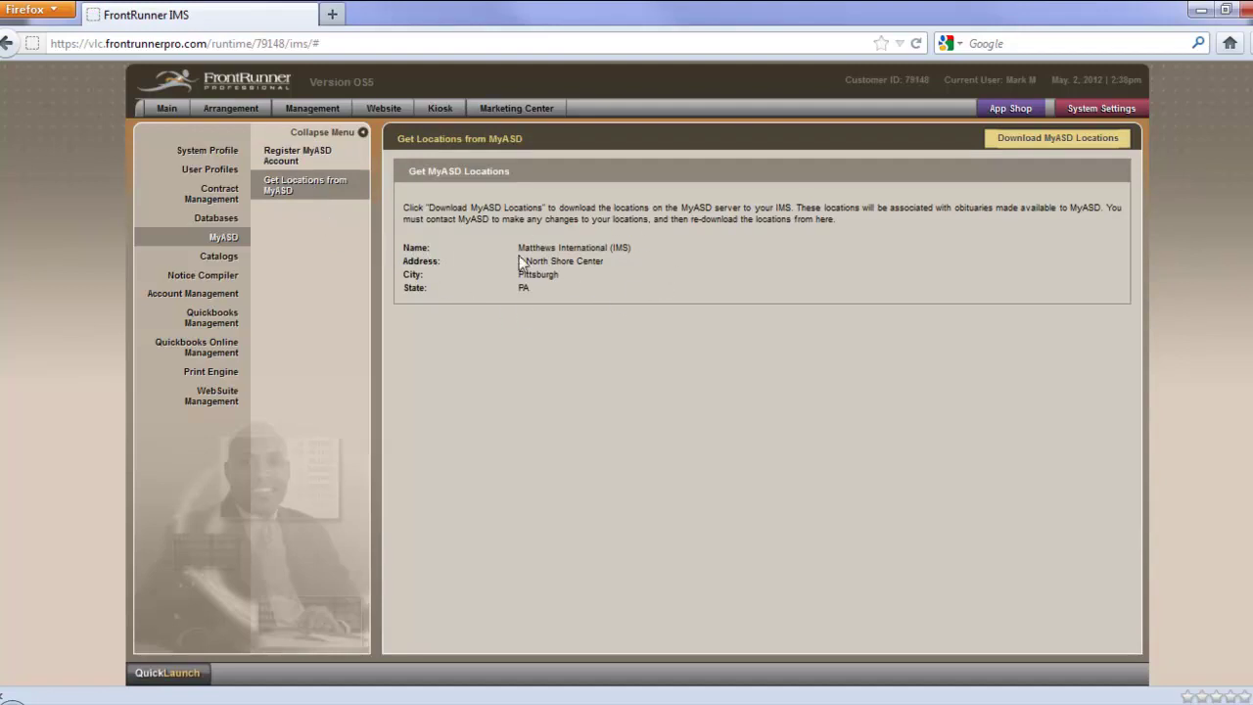
click(1047, 152)
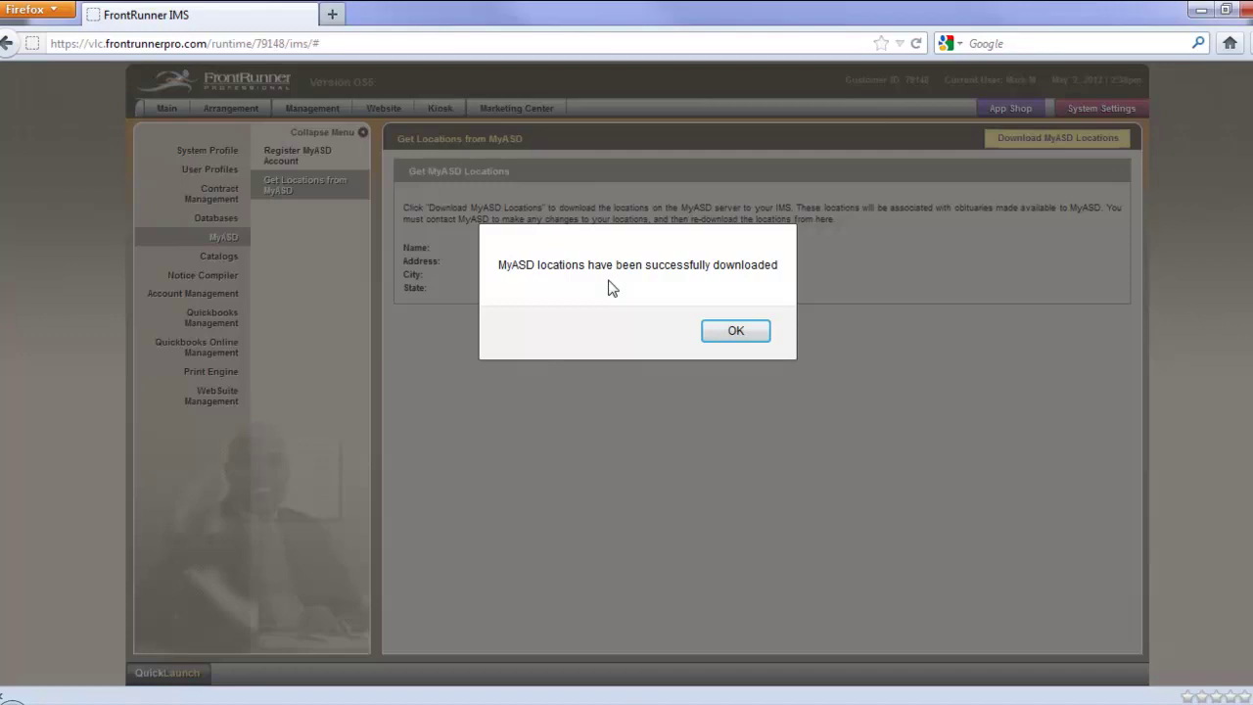
click(735, 332)
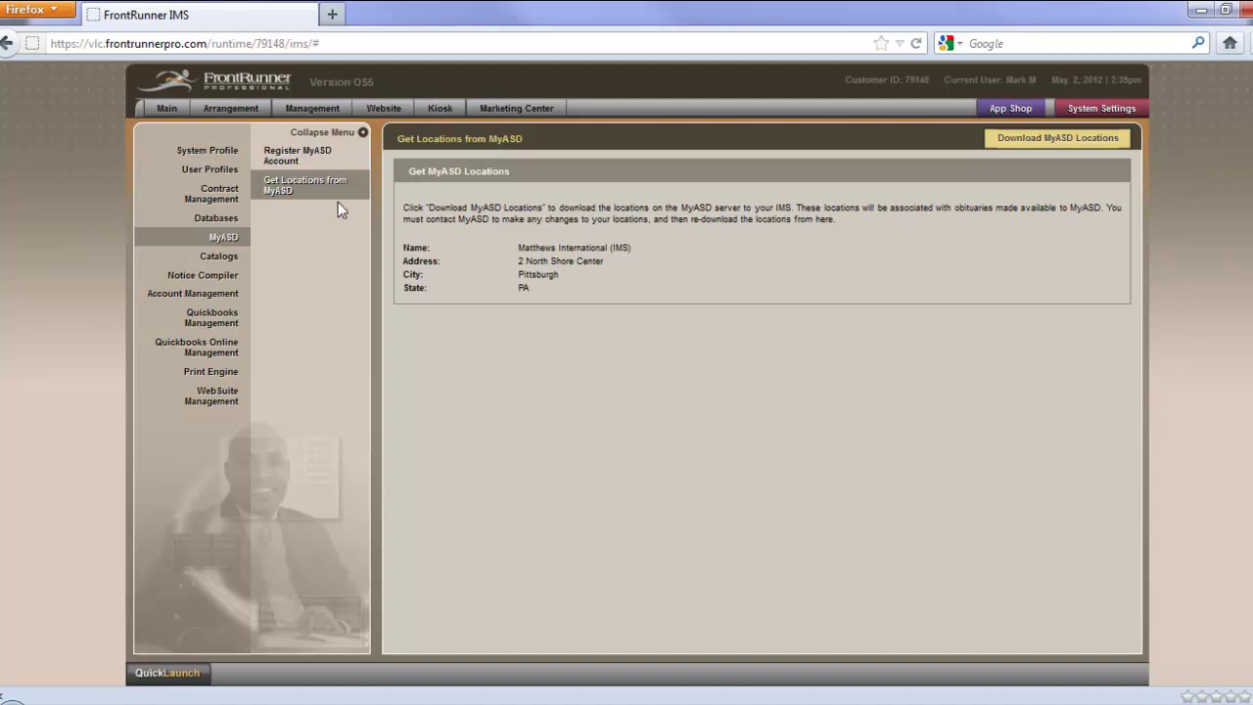
Set the 2012-02-05 East Kingston Chapel record's MyASD location to Matthews International (IMS) and save
click(168, 110)
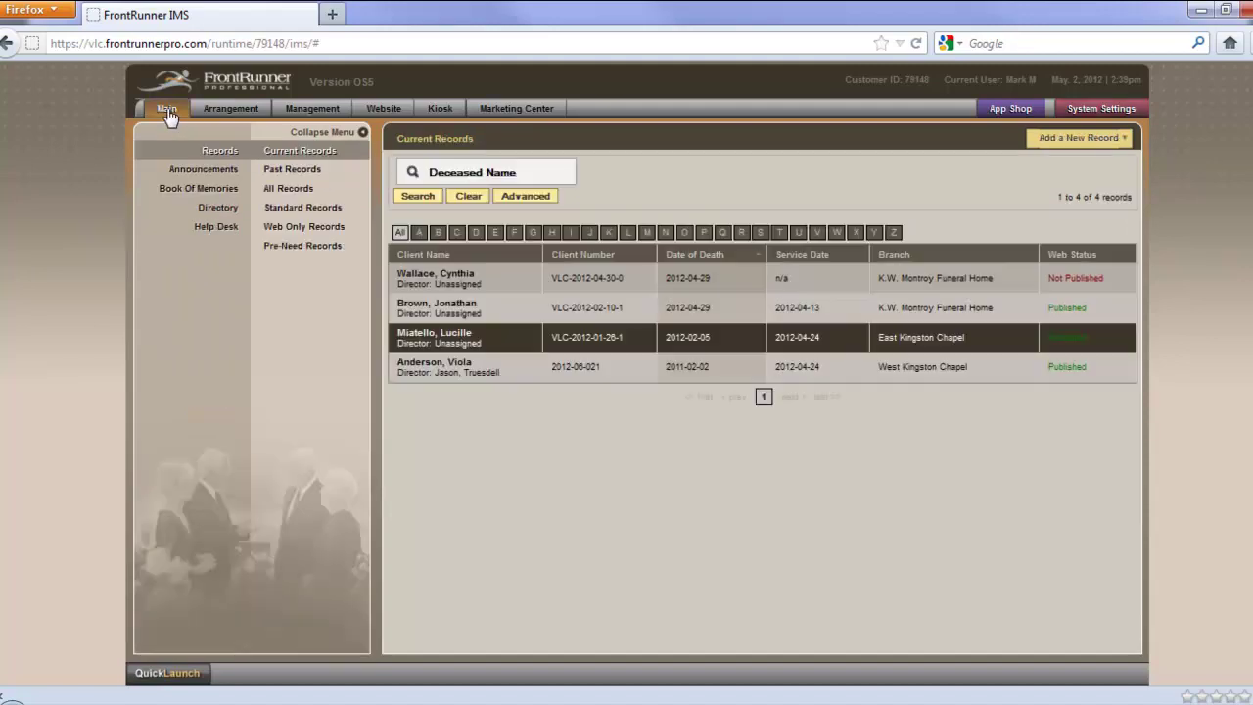
click(454, 351)
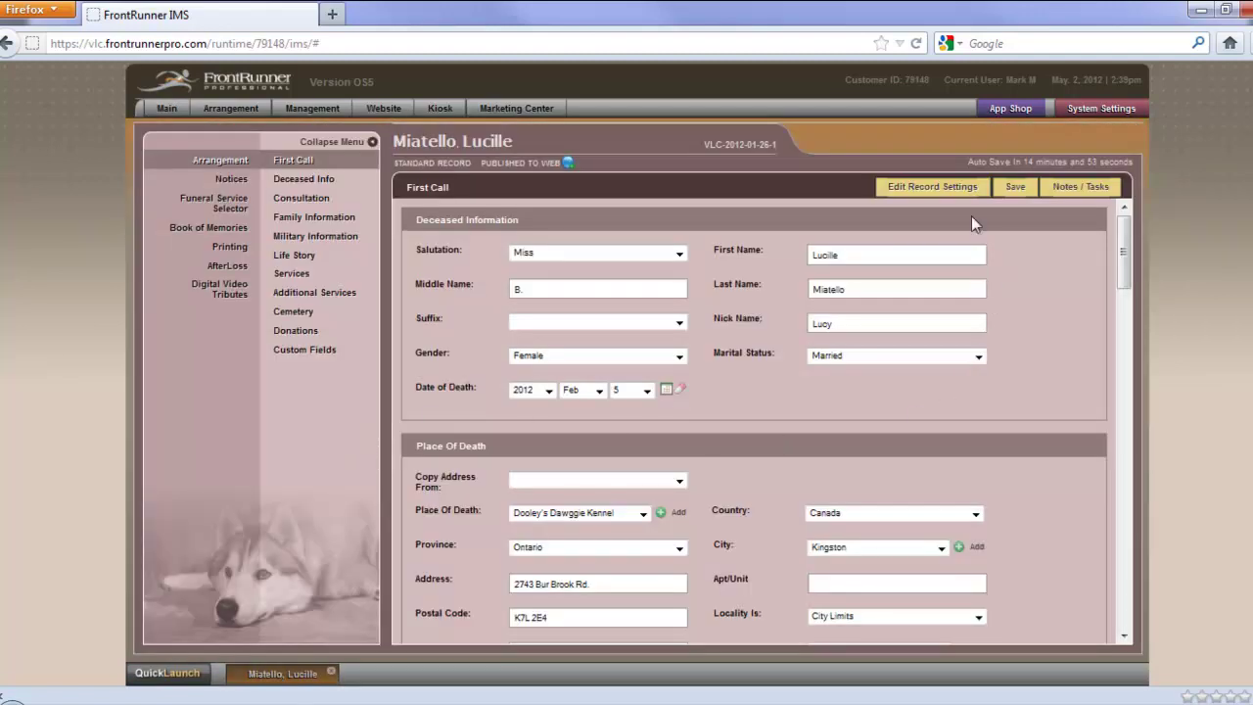
click(940, 189)
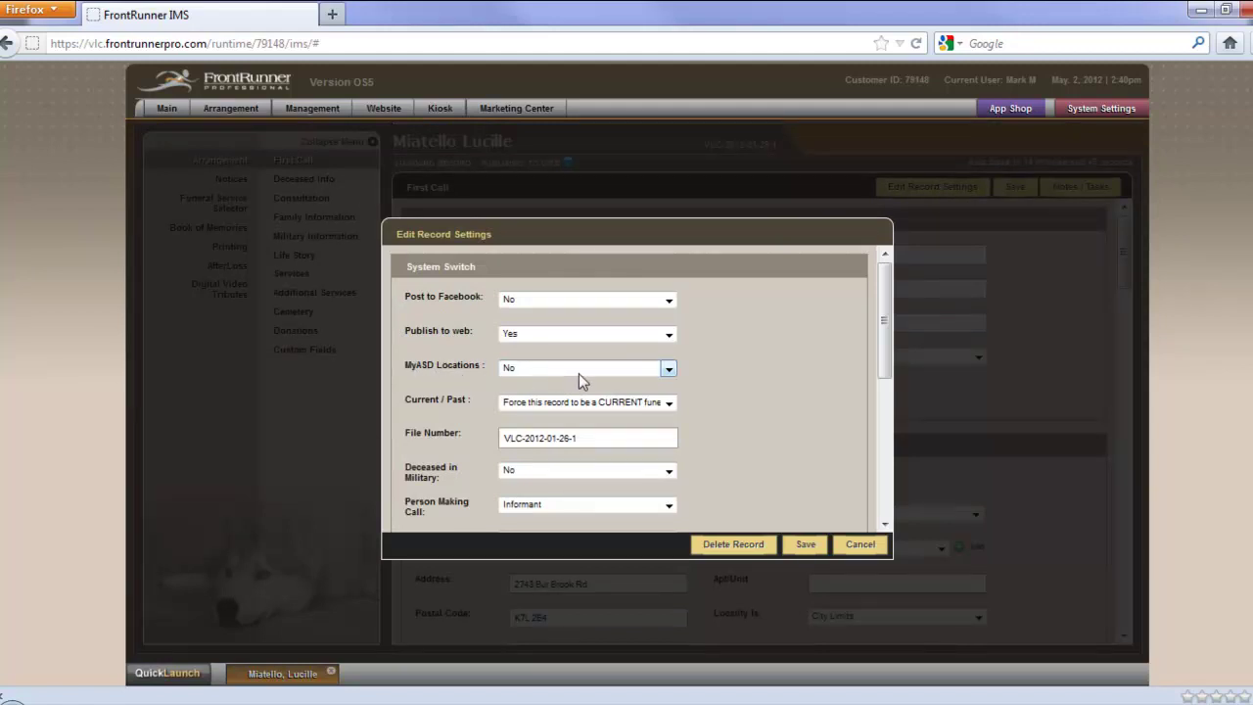
click(668, 371)
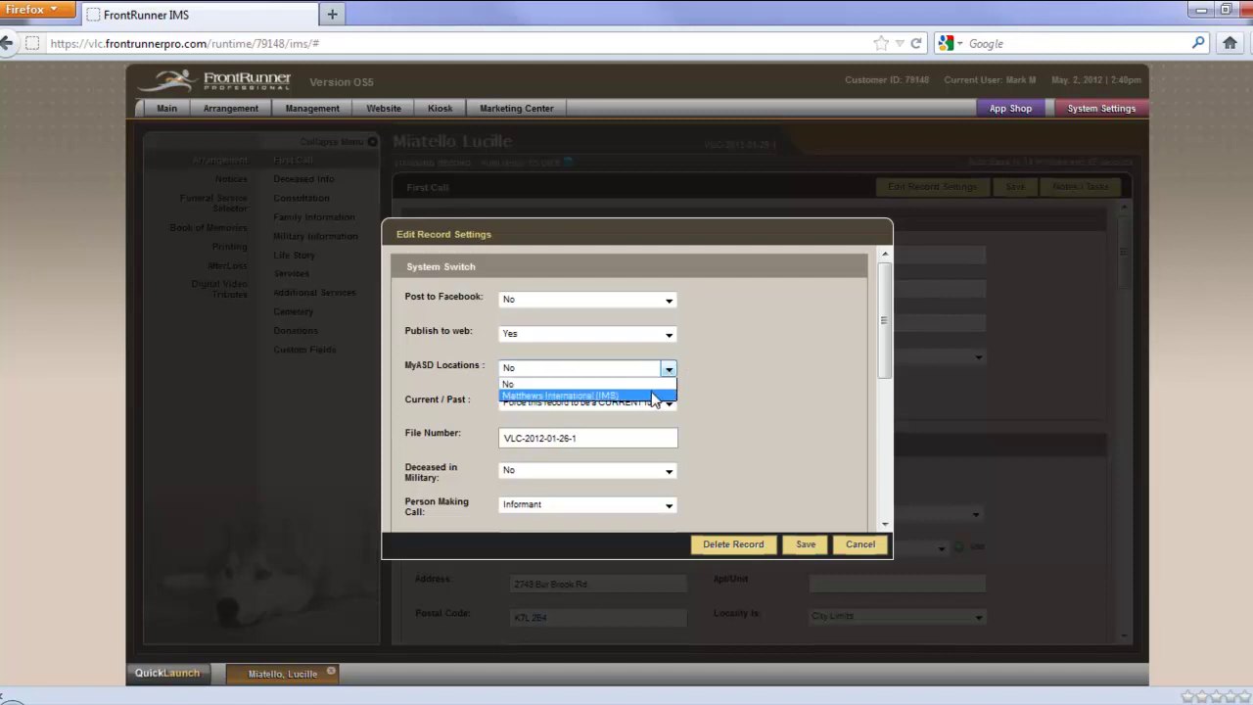
click(653, 395)
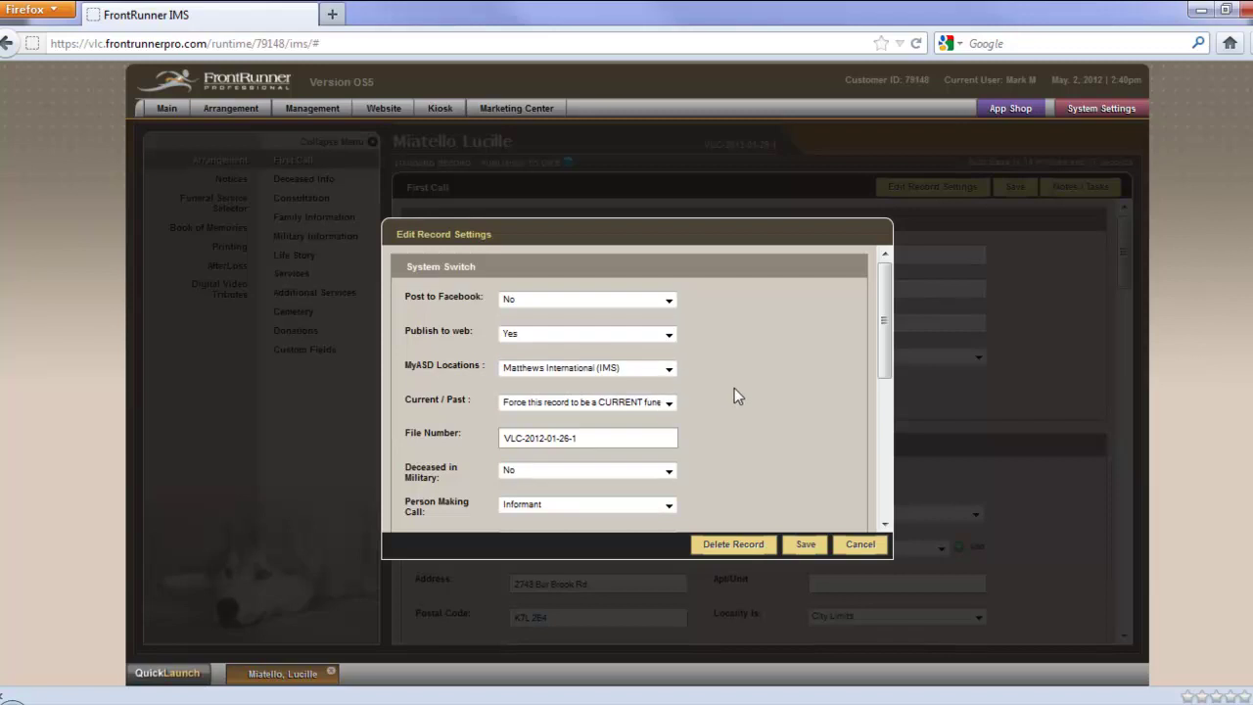
click(804, 548)
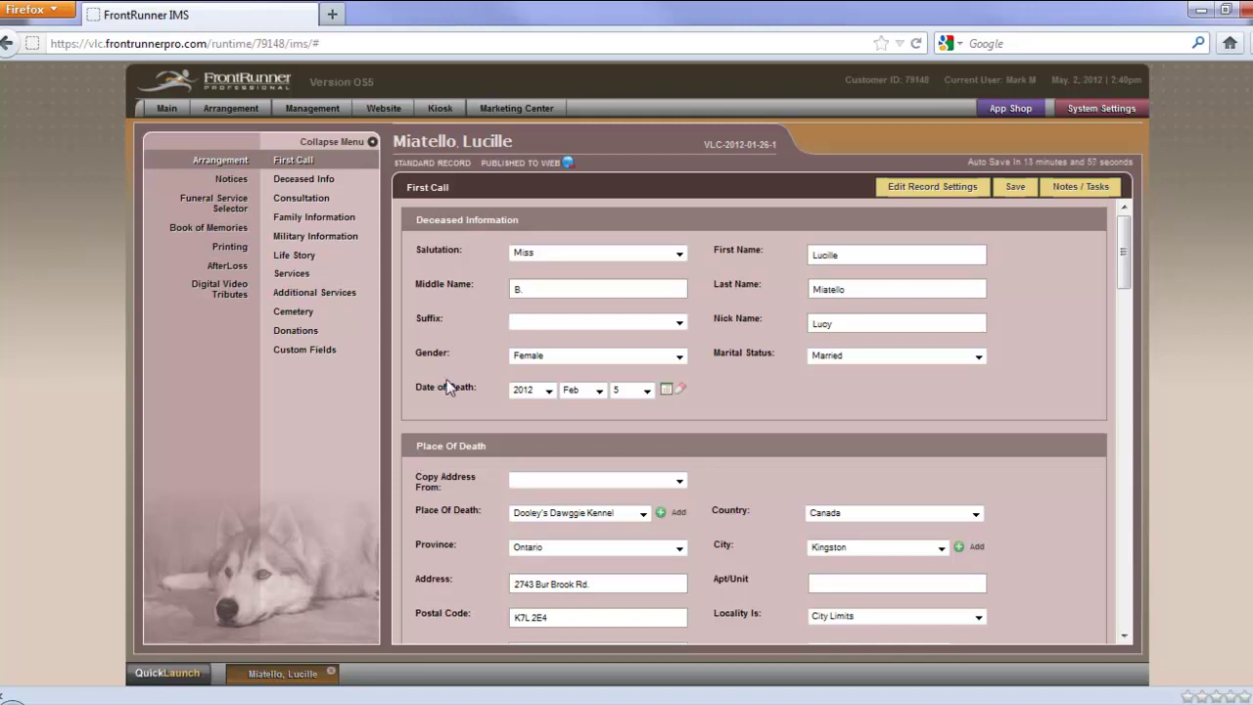
Import recent MyASD deaths (none found), then view a confirmed death record and return to the list
click(244, 119)
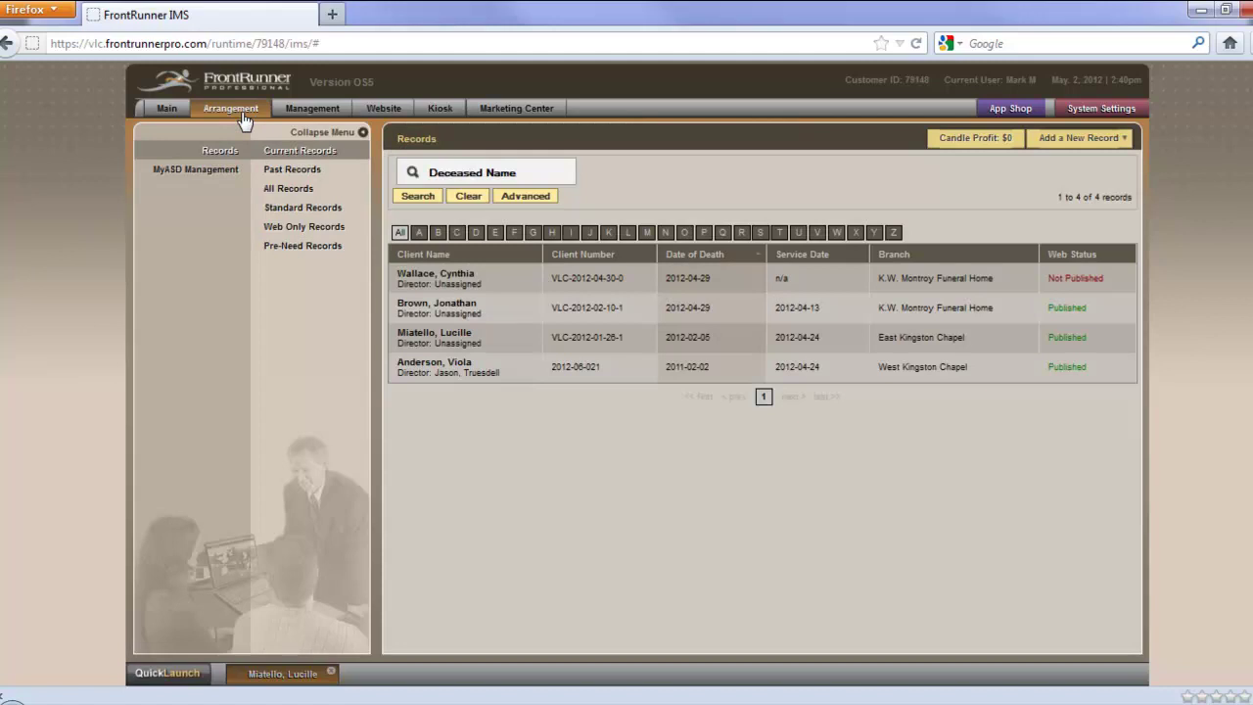
click(180, 176)
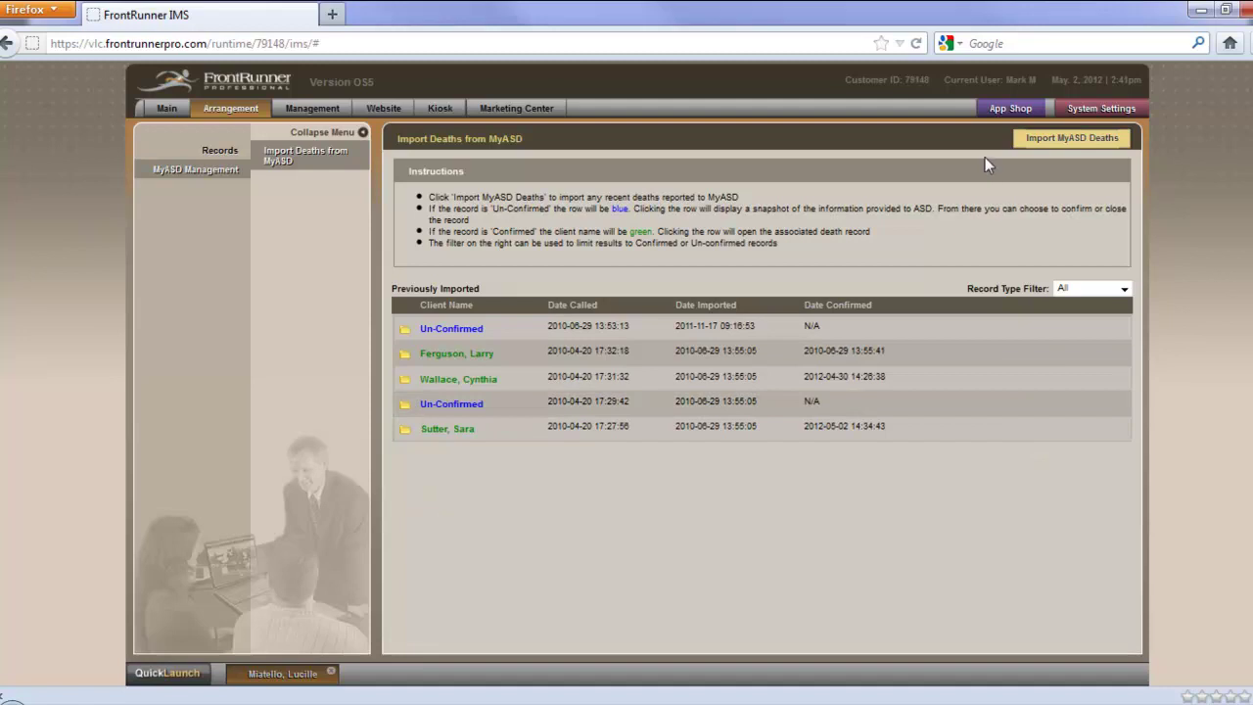
click(1077, 142)
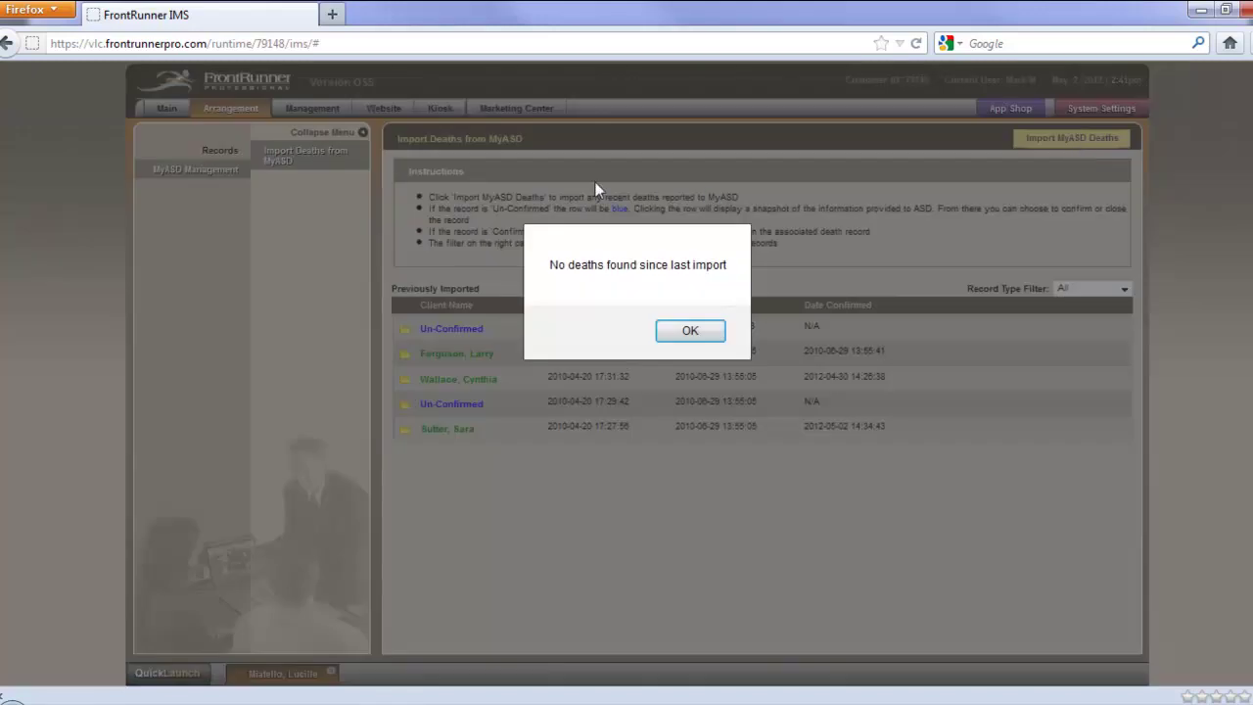
click(690, 331)
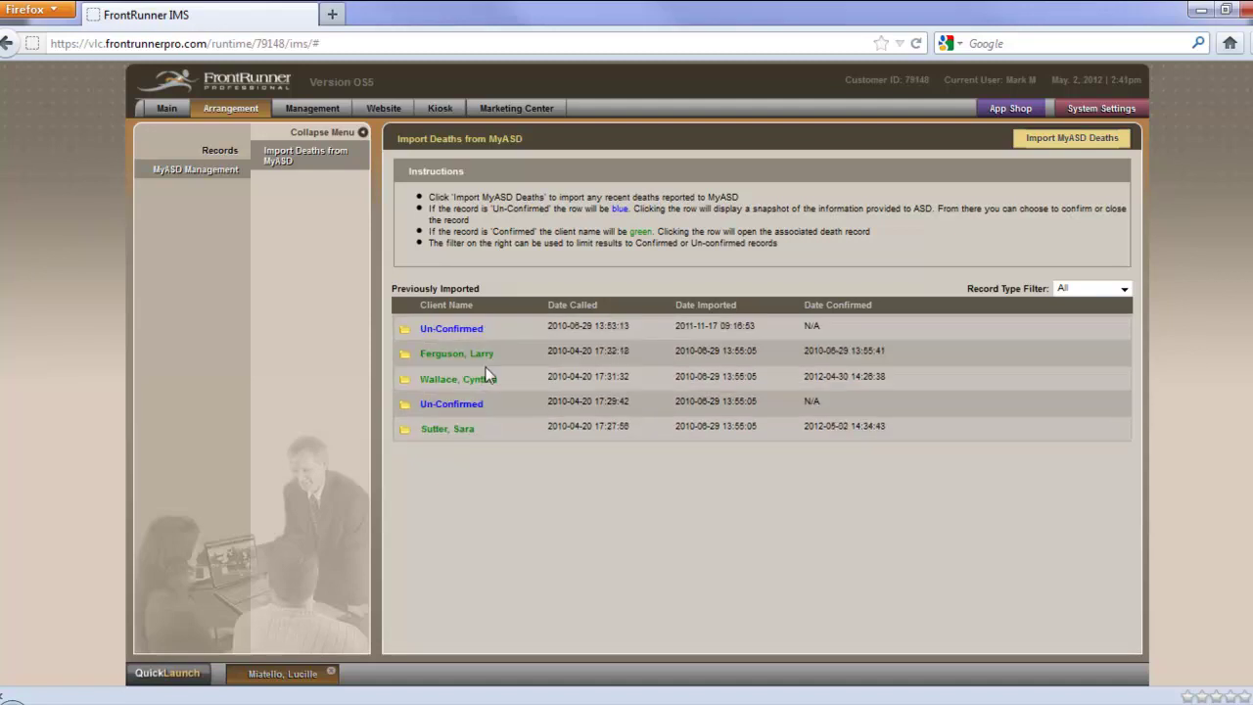
click(459, 439)
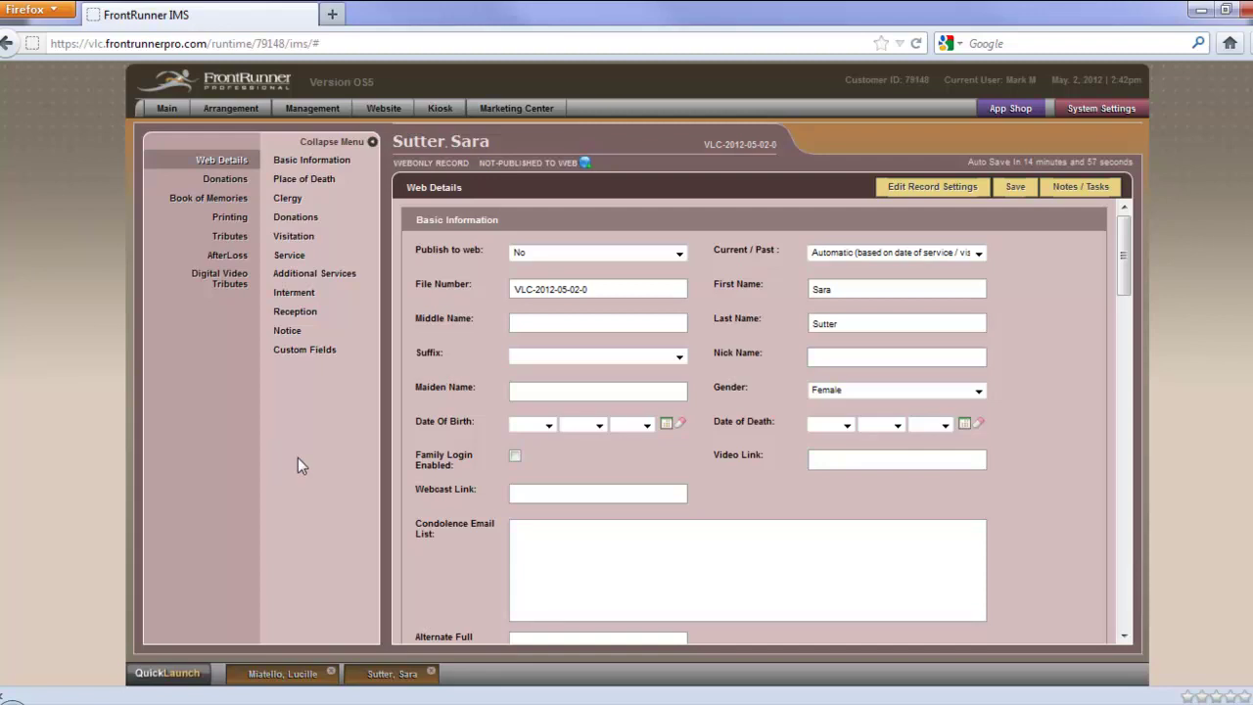
click(230, 111)
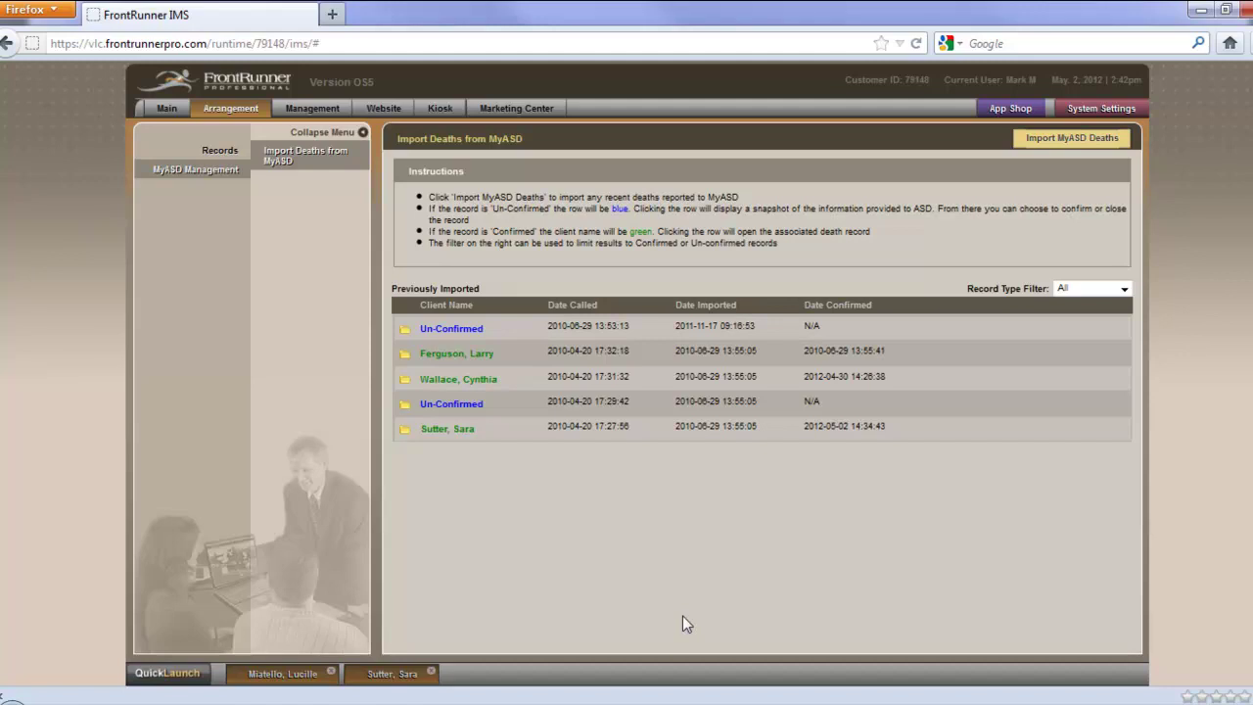
Review the second unconfirmed death's ASD details and confirm it as a standard death record
click(454, 408)
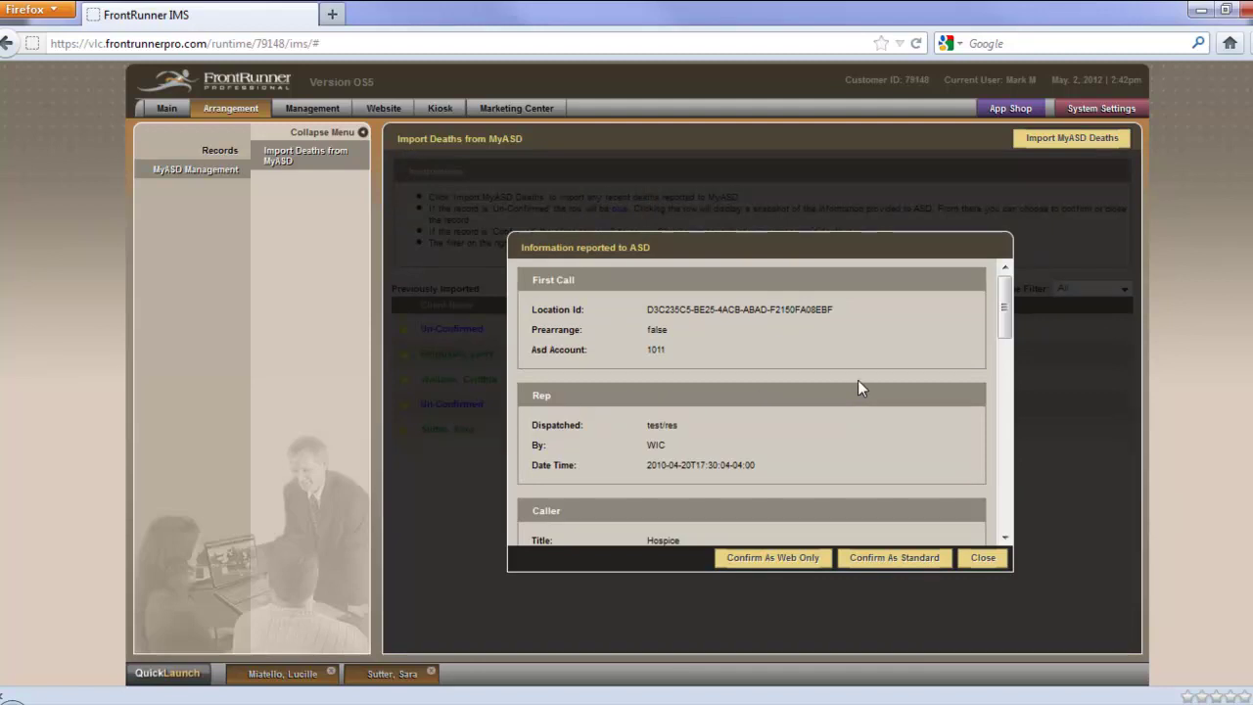
scroll(856, 387, down, 2)
scroll(857, 381, down, 5)
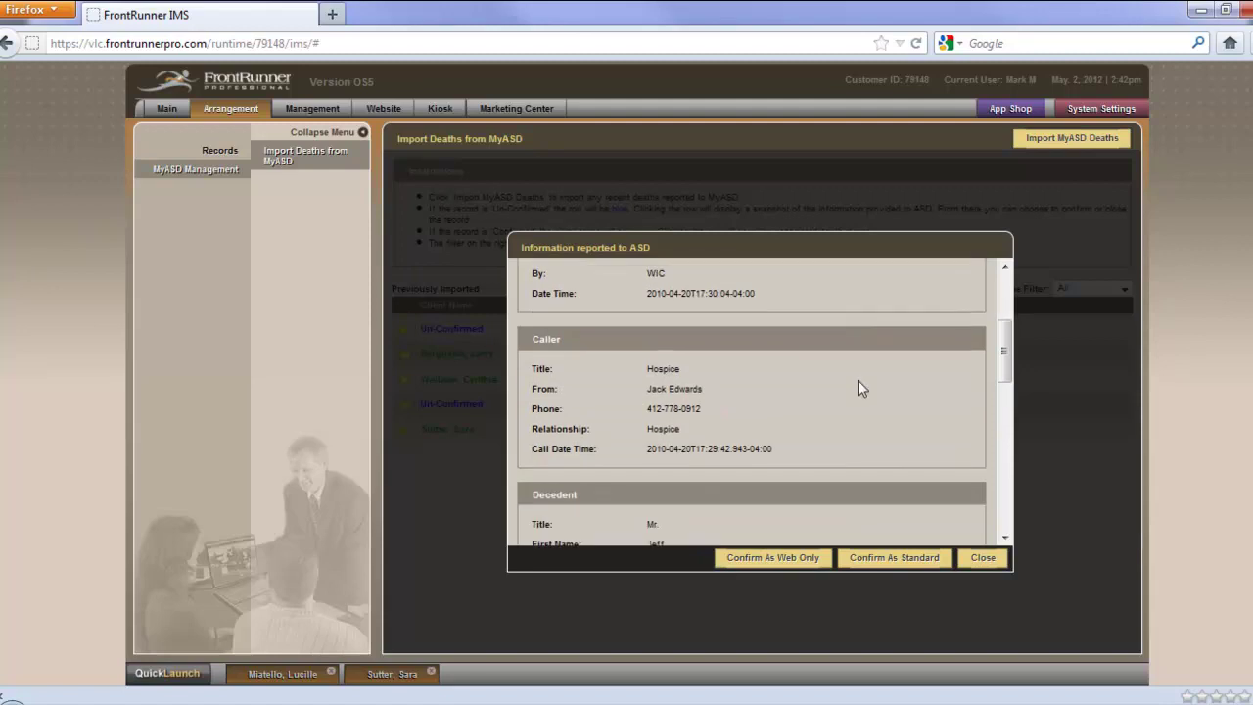
scroll(858, 384, down, 6)
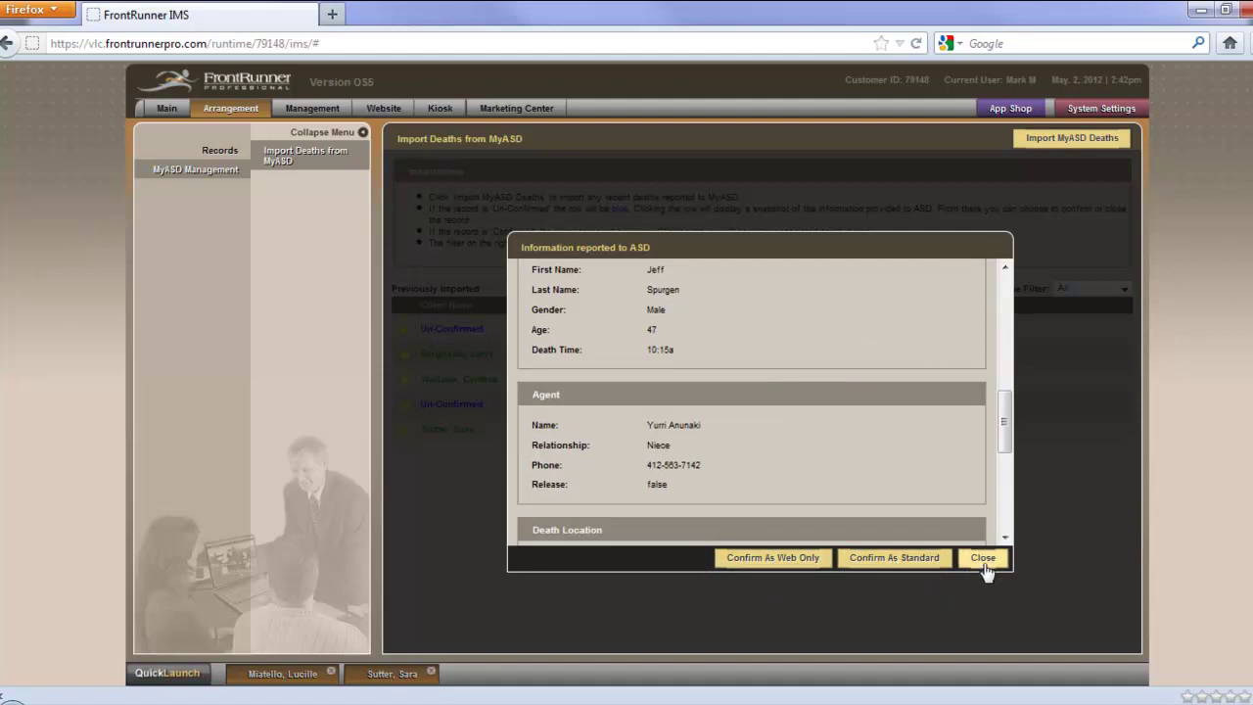
click(906, 562)
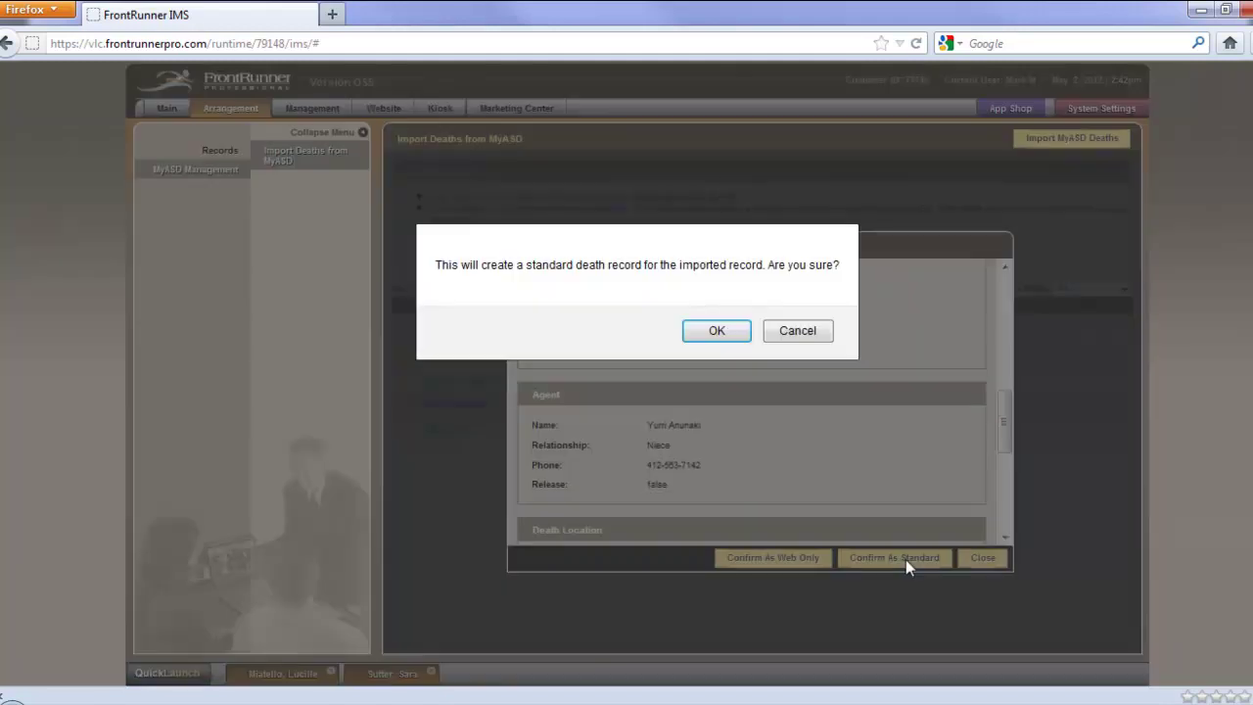
click(727, 331)
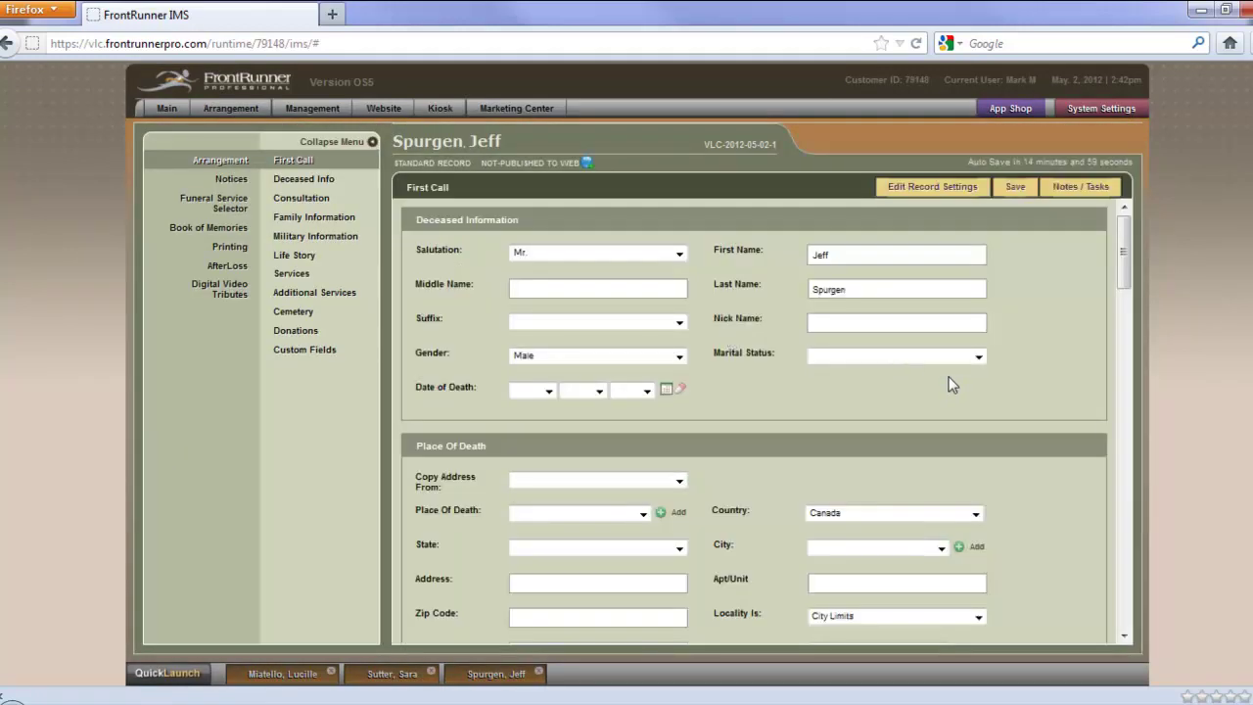
Look over the new record's First Call form, then return to Import Deaths from MyASD
scroll(1038, 408, down, 2)
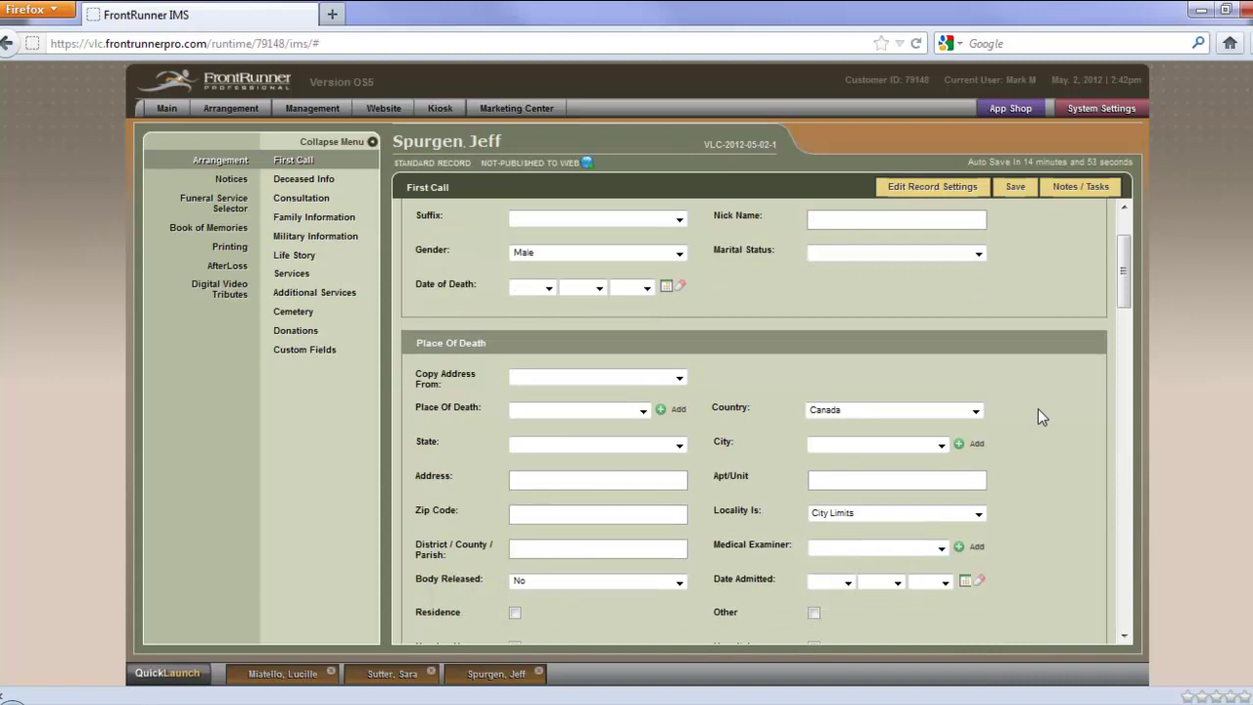
scroll(1037, 415, up, 1)
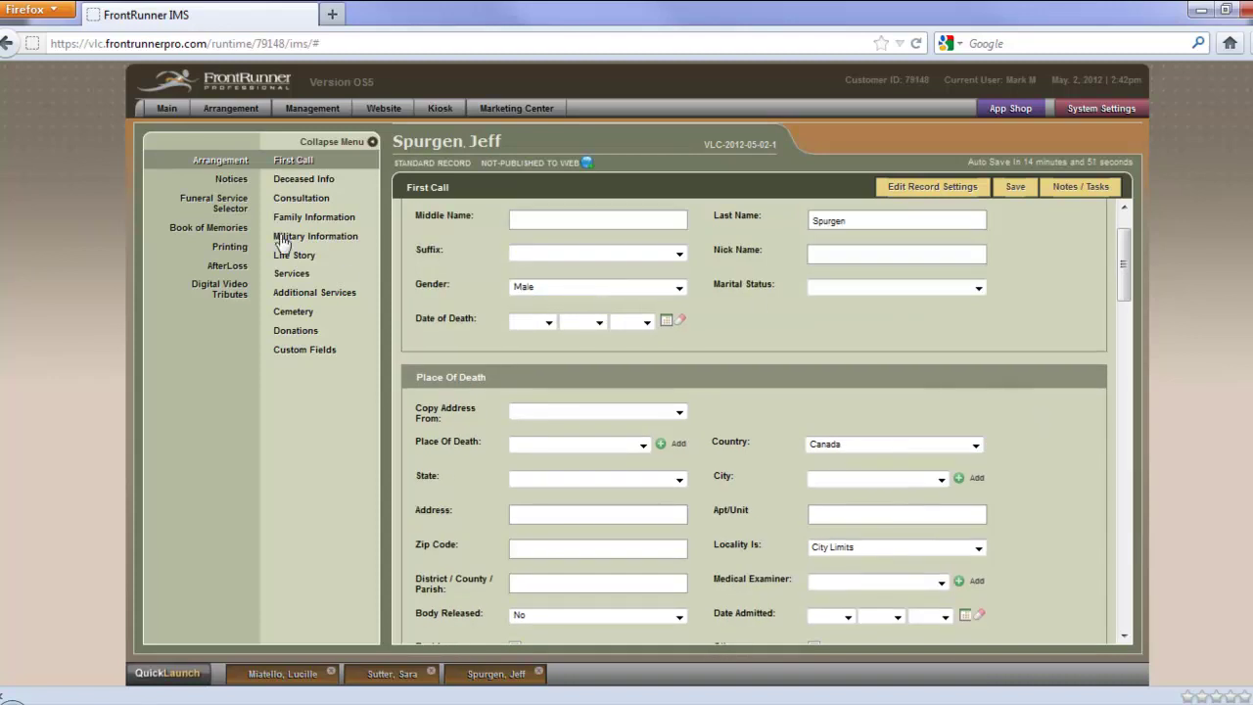
click(219, 111)
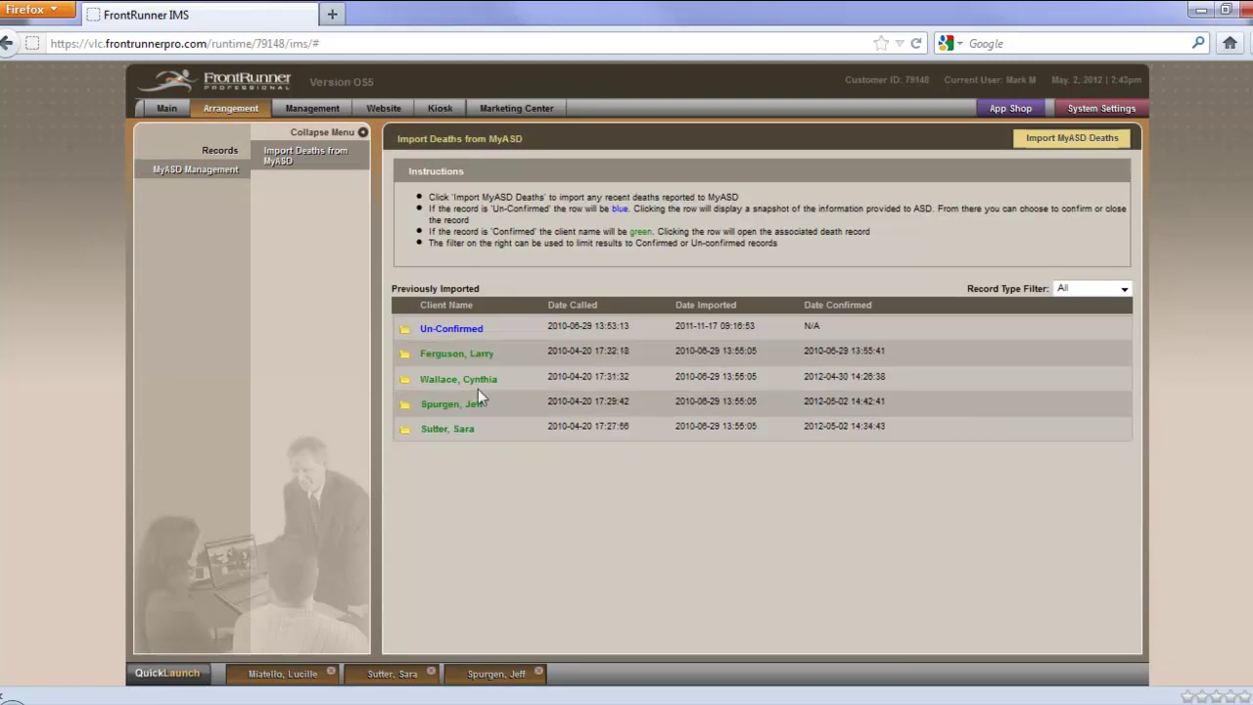
click(1122, 293)
click(1107, 314)
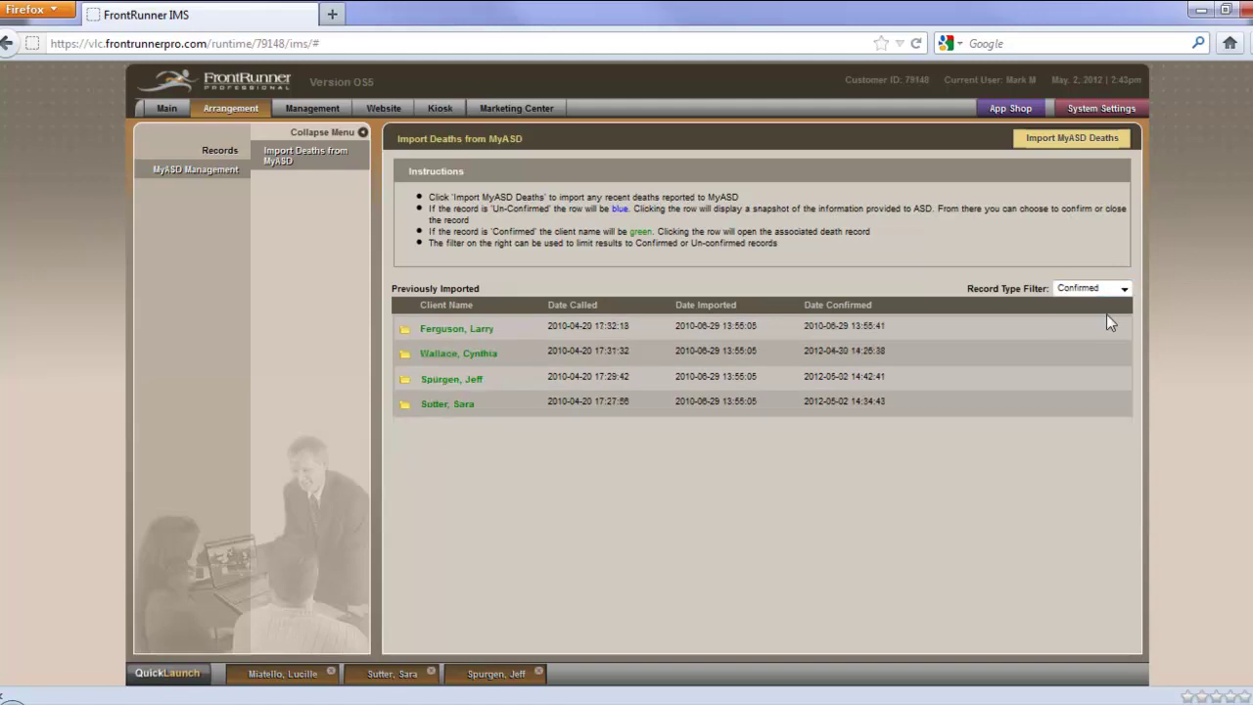
click(1124, 288)
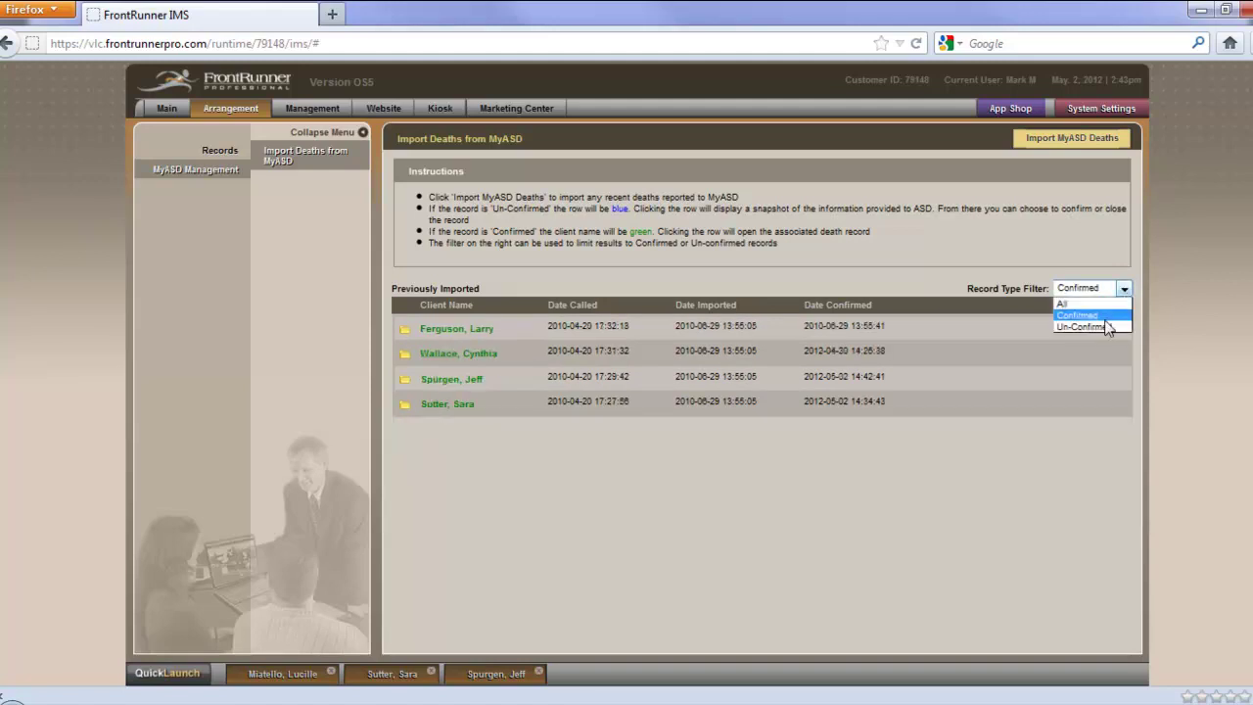
click(1104, 325)
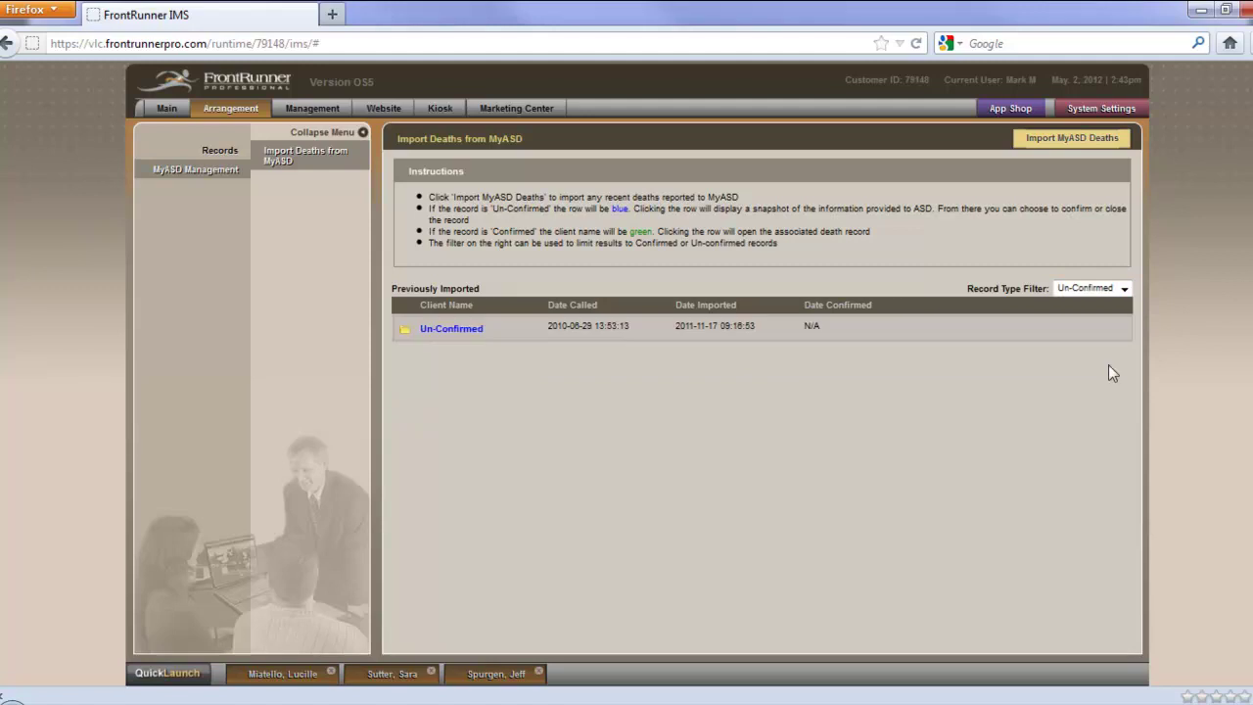
click(1124, 288)
click(1081, 299)
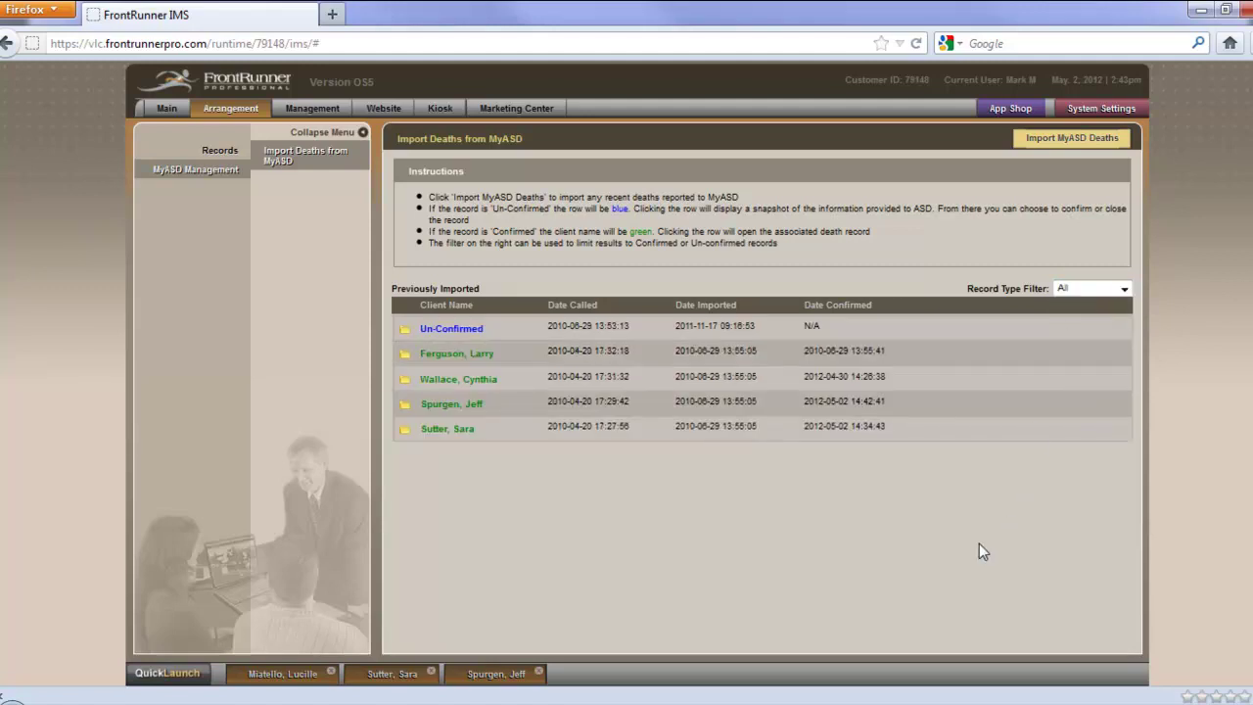